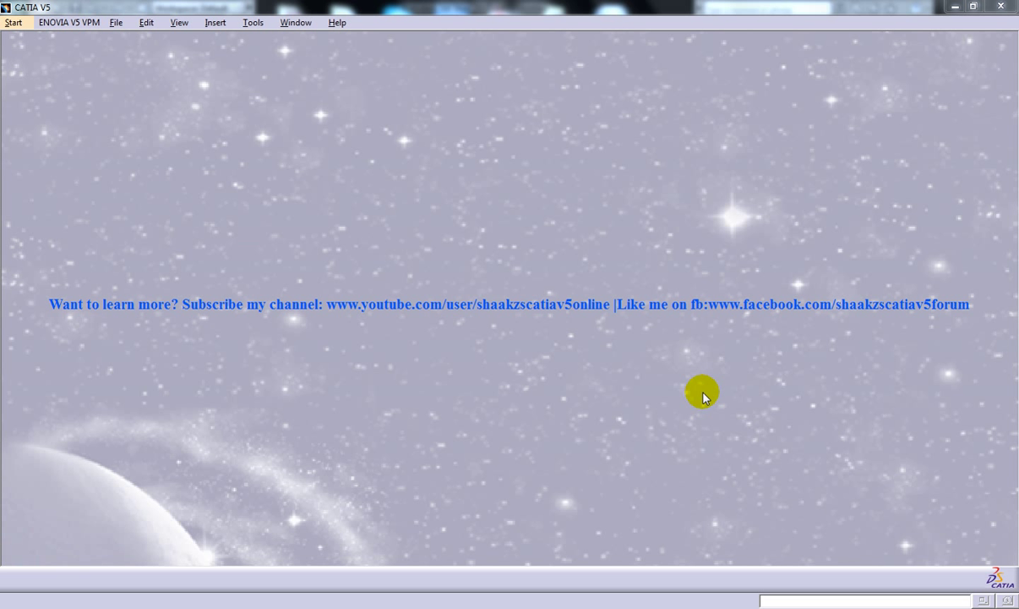
- Open the existing part file Bucket.CATPart
{"action": "left_click", "coordinate": [116, 23]}
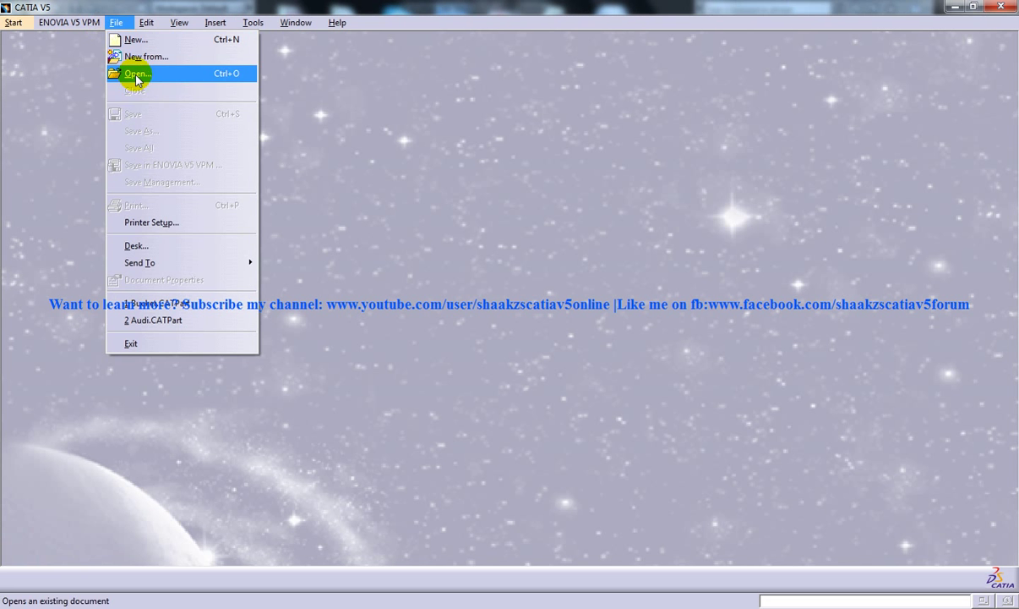
{"action": "left_click", "coordinate": [135, 74]}
{"action": "left_click_drag", "start_coordinate": [424, 128], "coordinate": [339, 294]}
{"action": "left_click", "coordinate": [150, 233]}
- Start the Drafting workbench and create a new drawing with an empty landscape sheet in the ISO standard
{"action": "left_click", "coordinate": [27, 22]}
{"action": "mouse_move", "coordinate": [58, 57]}
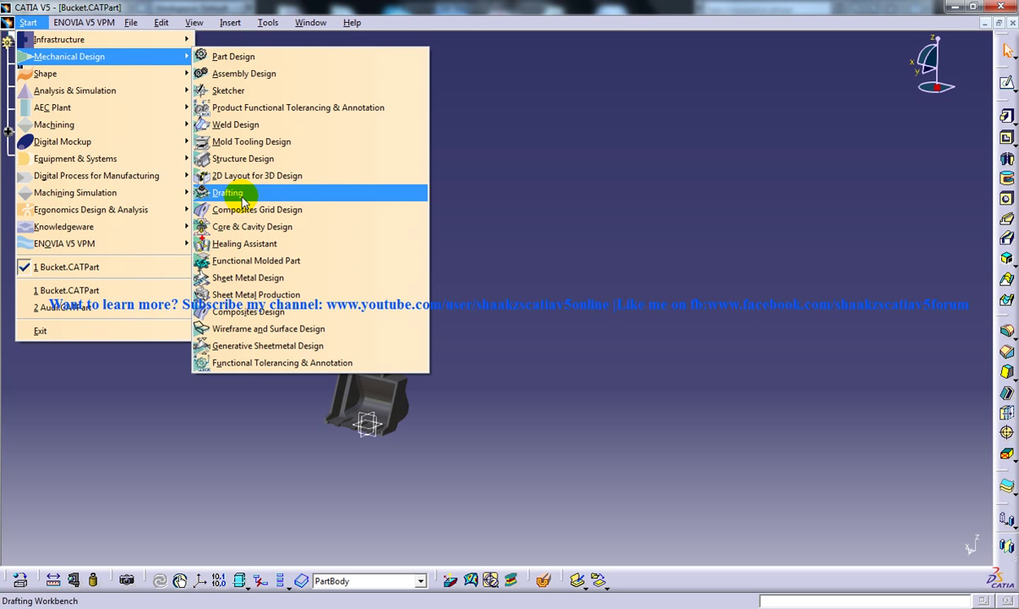
{"action": "left_click", "coordinate": [243, 199]}
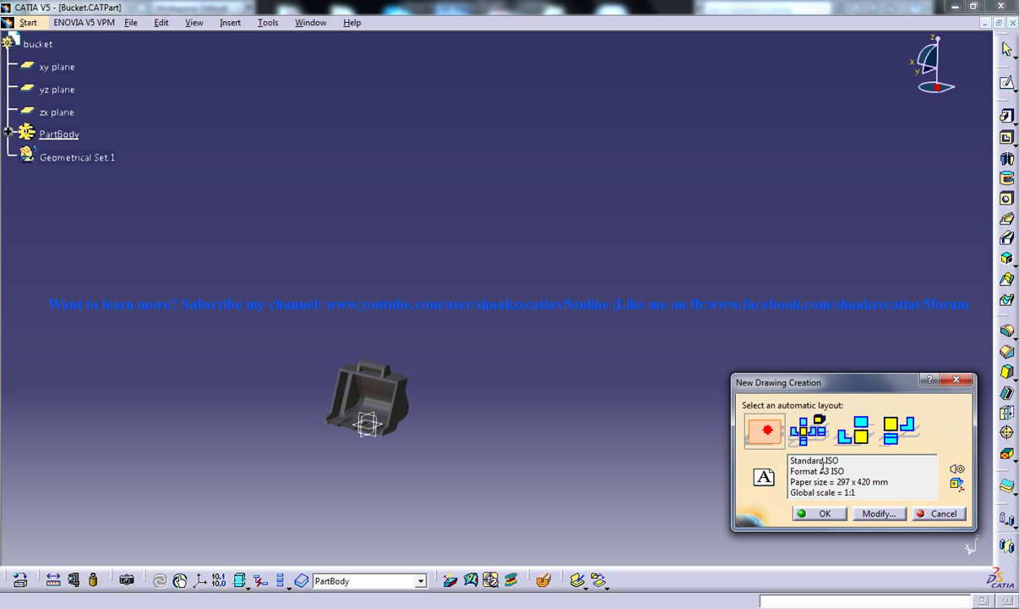
{"action": "left_click", "coordinate": [818, 473]}
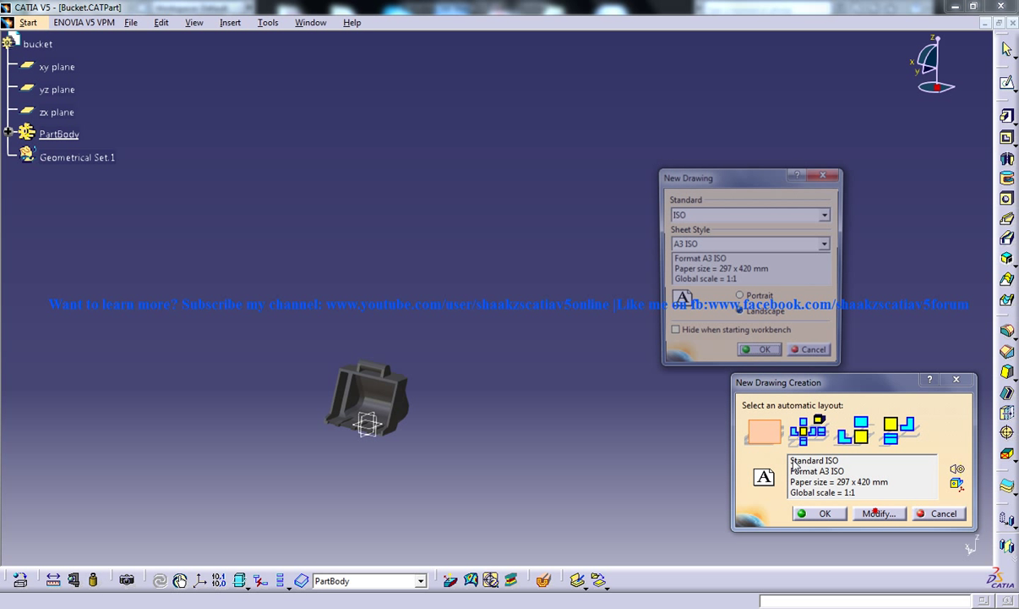
{"action": "left_click", "coordinate": [827, 244]}
{"action": "left_click", "coordinate": [709, 289]}
{"action": "left_click", "coordinate": [759, 355]}
{"action": "left_click", "coordinate": [813, 513]}
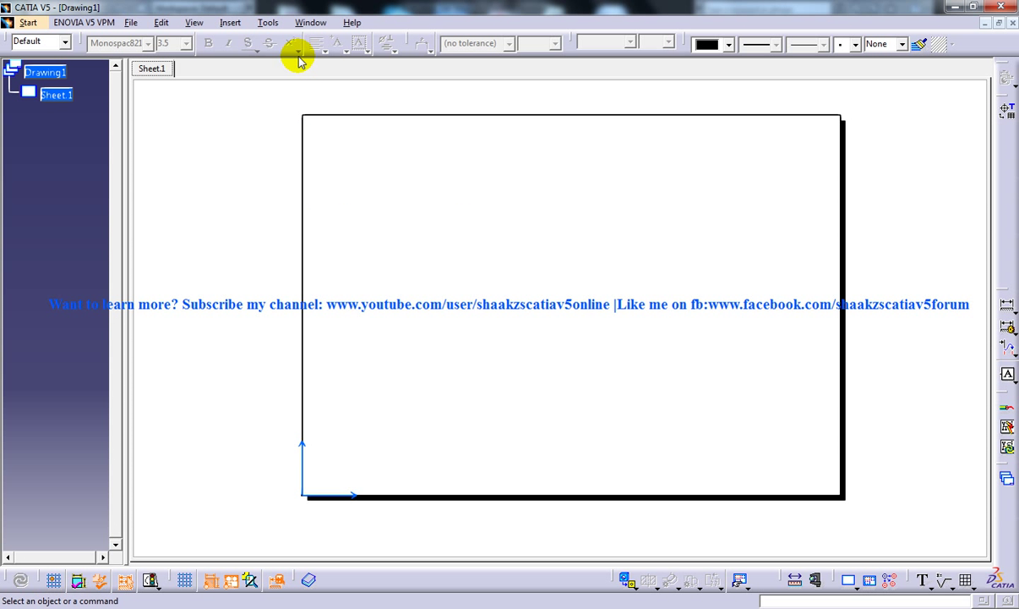
{"action": "left_click", "coordinate": [310, 23]}
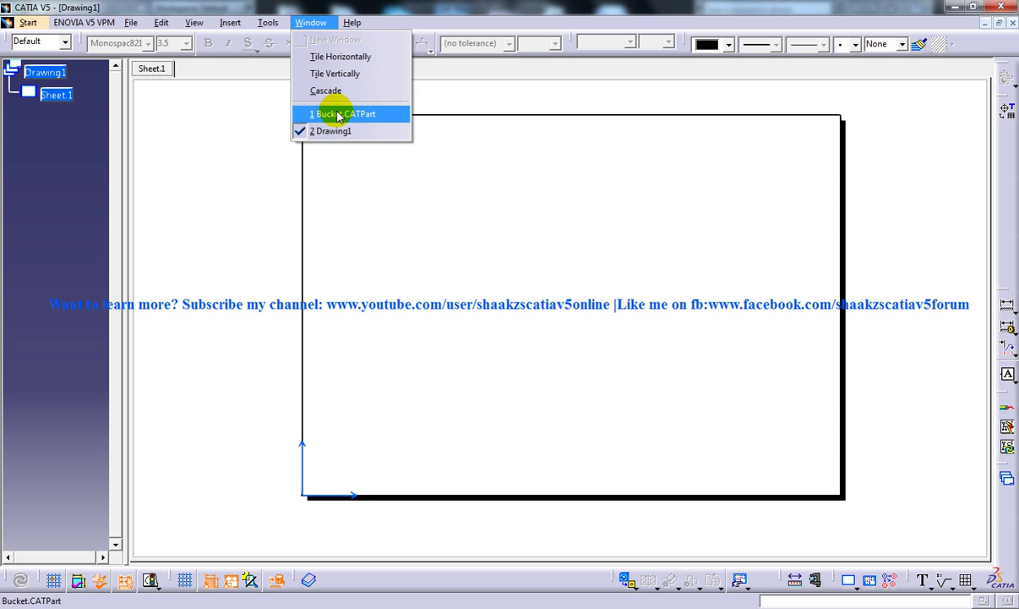
{"action": "left_click", "coordinate": [351, 114]}
{"action": "left_click", "coordinate": [310, 22]}
{"action": "left_click", "coordinate": [347, 131]}
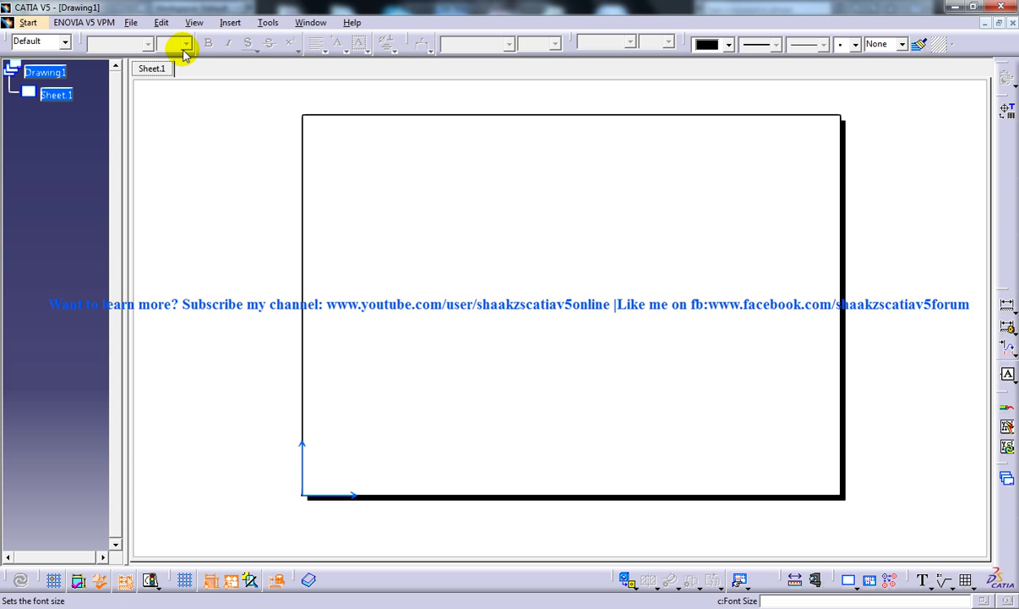
{"action": "left_click", "coordinate": [229, 23]}
{"action": "mouse_move", "coordinate": [246, 66]}
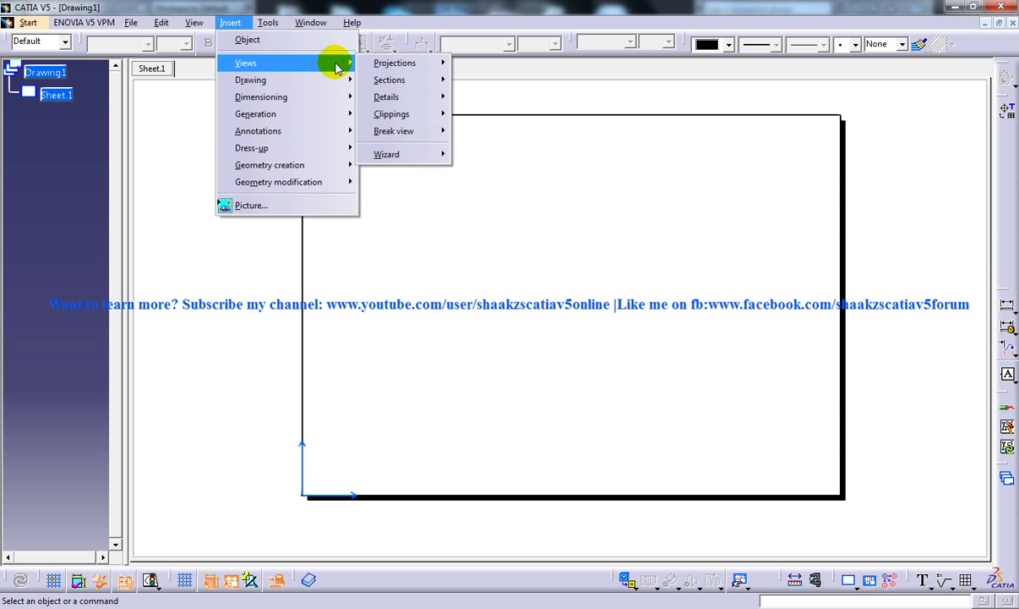
{"action": "mouse_move", "coordinate": [368, 64]}
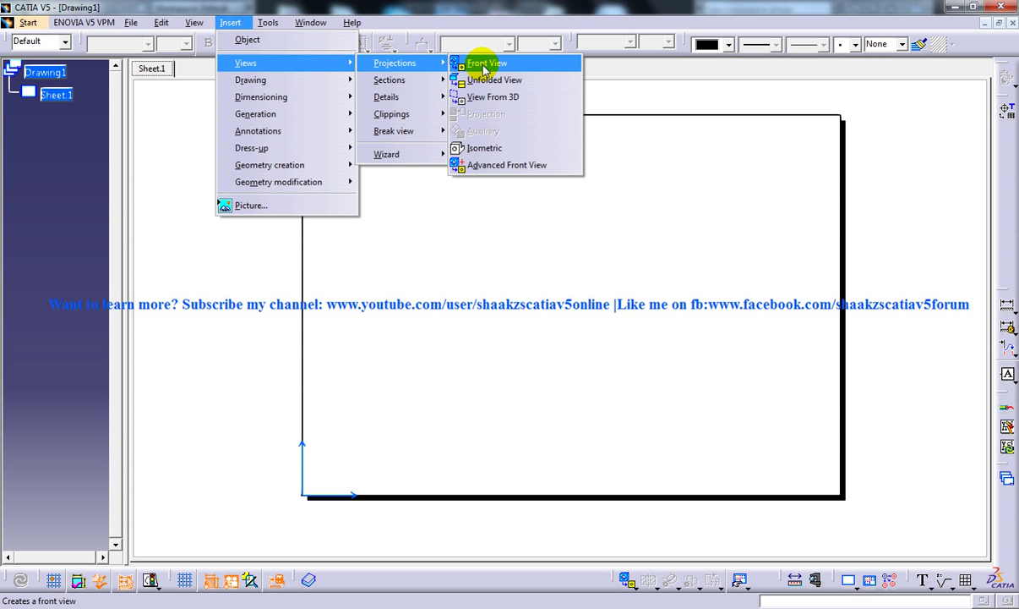
{"action": "left_click", "coordinate": [361, 9]}
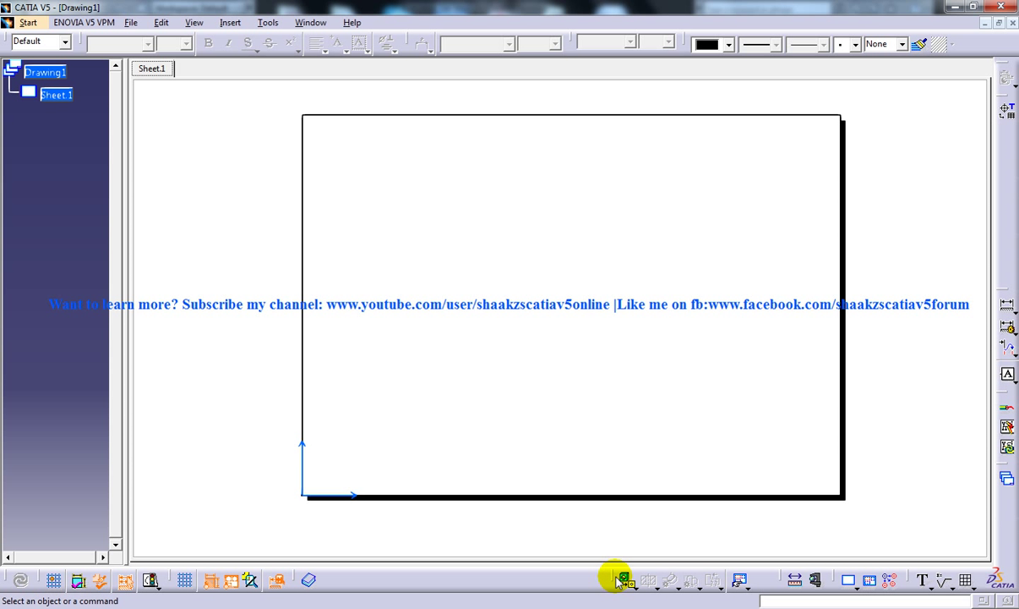
{"action": "left_click_drag", "start_coordinate": [615, 578], "coordinate": [619, 489]}
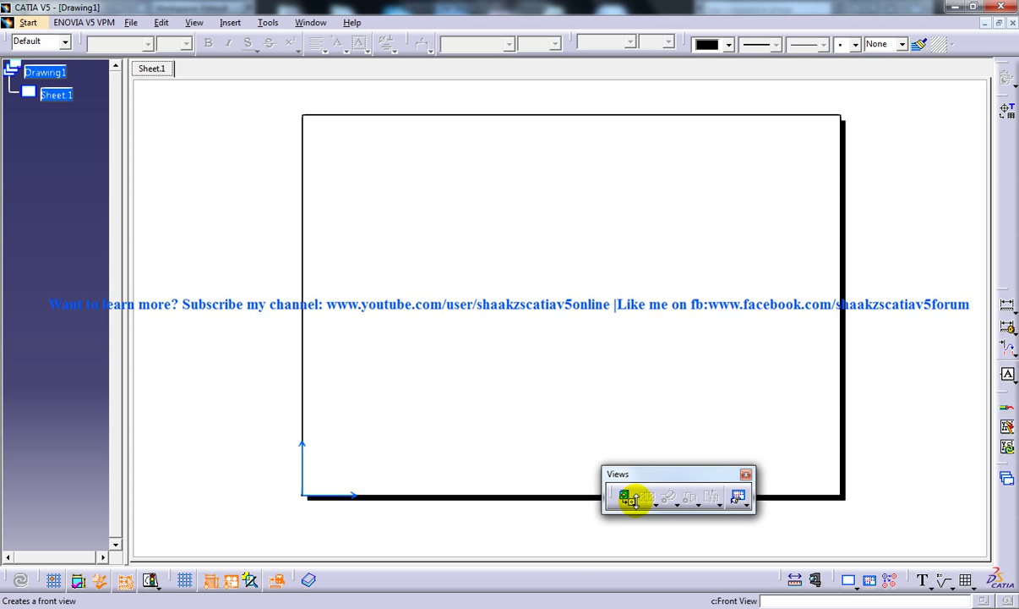
{"action": "left_click", "coordinate": [635, 502]}
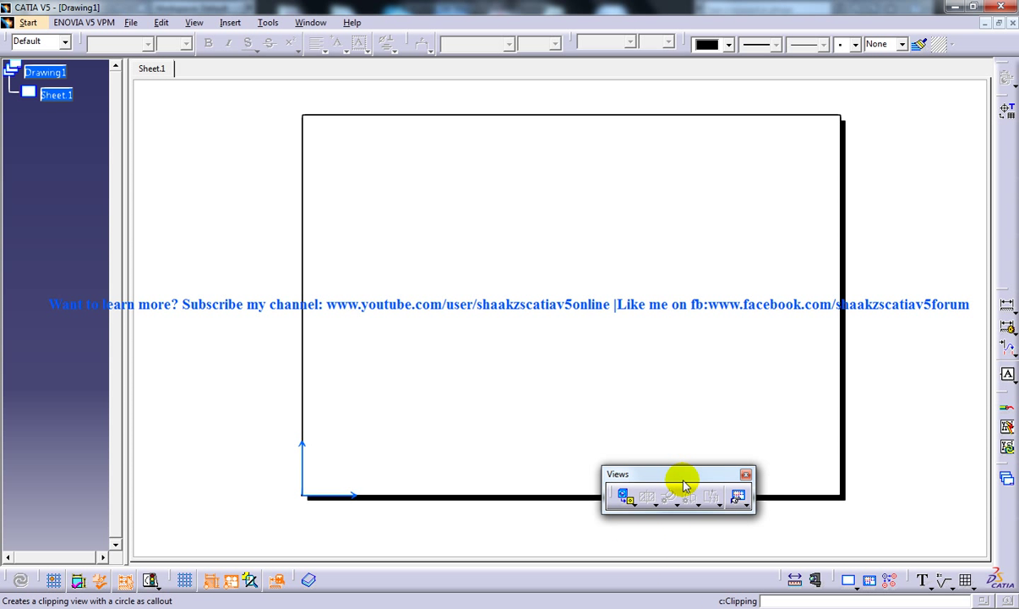
{"action": "left_click_drag", "start_coordinate": [684, 483], "coordinate": [676, 560]}
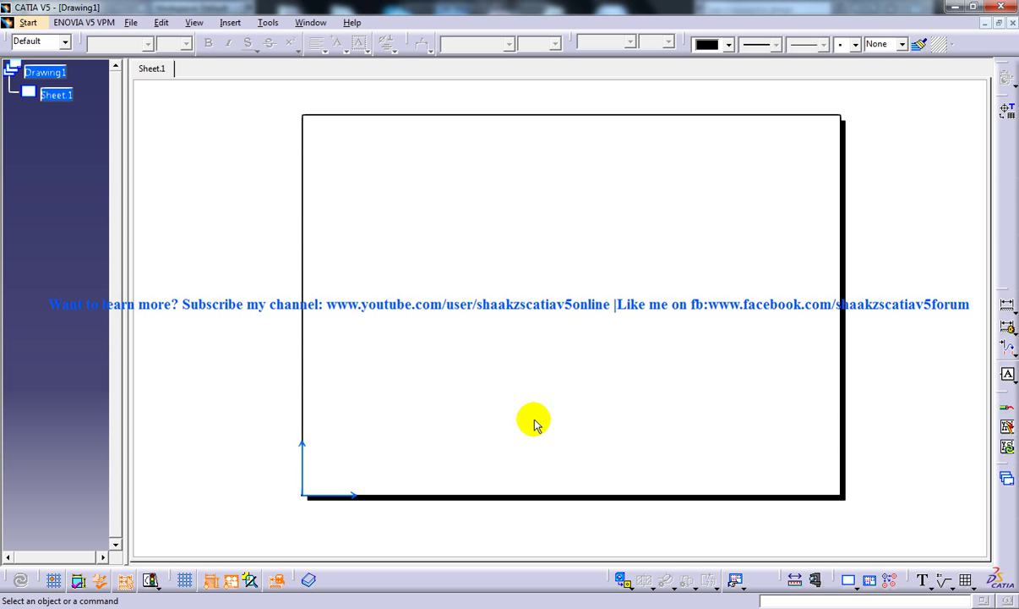
- Create a front view of the bucket on the sheet, using a reference picked on the model in Bucket.CATPart
{"action": "left_click", "coordinate": [230, 22]}
{"action": "left_click", "coordinate": [269, 64]}
{"action": "left_click", "coordinate": [415, 64]}
{"action": "left_click", "coordinate": [475, 72]}
{"action": "left_click", "coordinate": [311, 23]}
{"action": "left_click", "coordinate": [343, 113]}
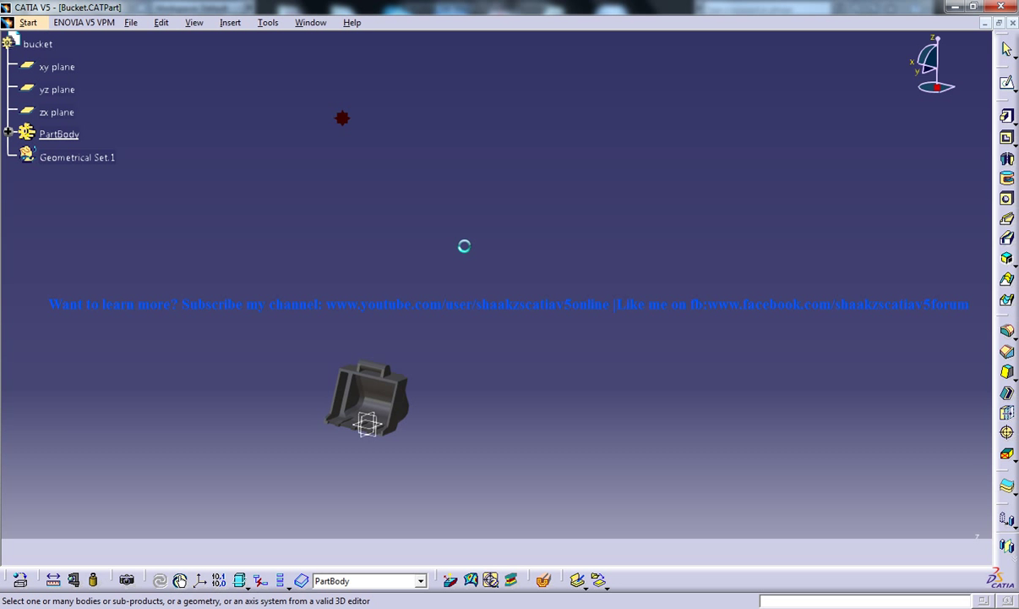
{"action": "left_click", "coordinate": [370, 439]}
{"action": "middle_click_drag", "start_coordinate": [469, 279], "coordinate": [495, 363], "text": "ctrl"}
{"action": "left_click", "coordinate": [474, 282]}
{"action": "mouse_move", "coordinate": [684, 351]}
{"action": "middle_mouse_down", "text": "ctrl"}
{"action": "mouse_move", "coordinate": [569, 280]}
{"action": "mouse_move", "coordinate": [553, 241]}
{"action": "mouse_move", "coordinate": [473, 228]}
{"action": "mouse_move", "coordinate": [610, 282]}
{"action": "mouse_move", "coordinate": [535, 336]}
{"action": "middle_mouse_up", "text": "ctrl"}
{"action": "left_click", "coordinate": [480, 240]}
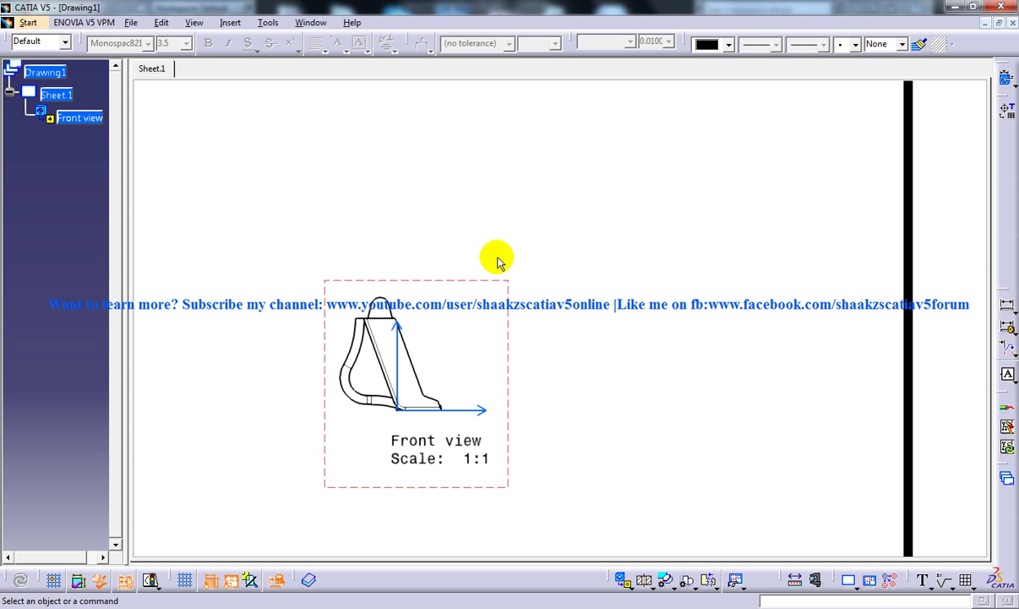
- Create an auxiliary view from the front view using a slanted two-point reference line, and place it up and to the right
{"action": "left_click", "coordinate": [230, 23]}
{"action": "mouse_move", "coordinate": [264, 66]}
{"action": "mouse_move", "coordinate": [395, 63]}
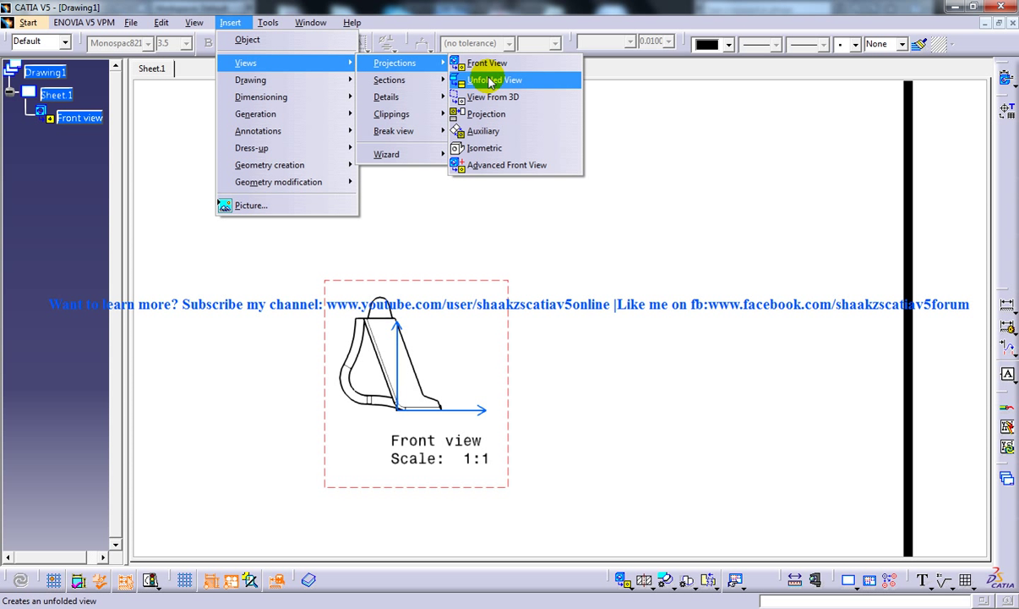
{"action": "left_click", "coordinate": [499, 138]}
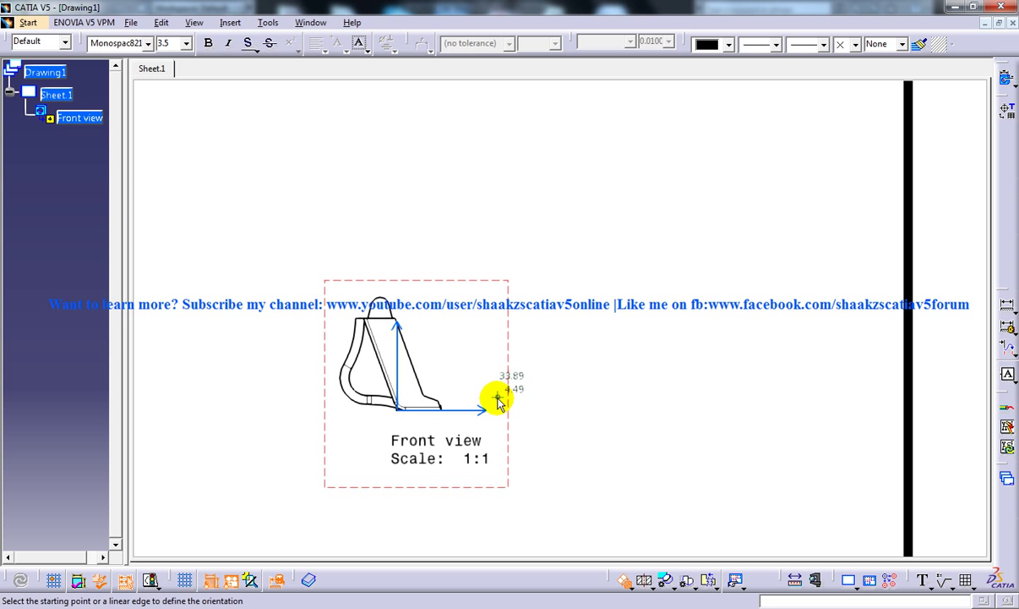
{"action": "left_click", "coordinate": [497, 396]}
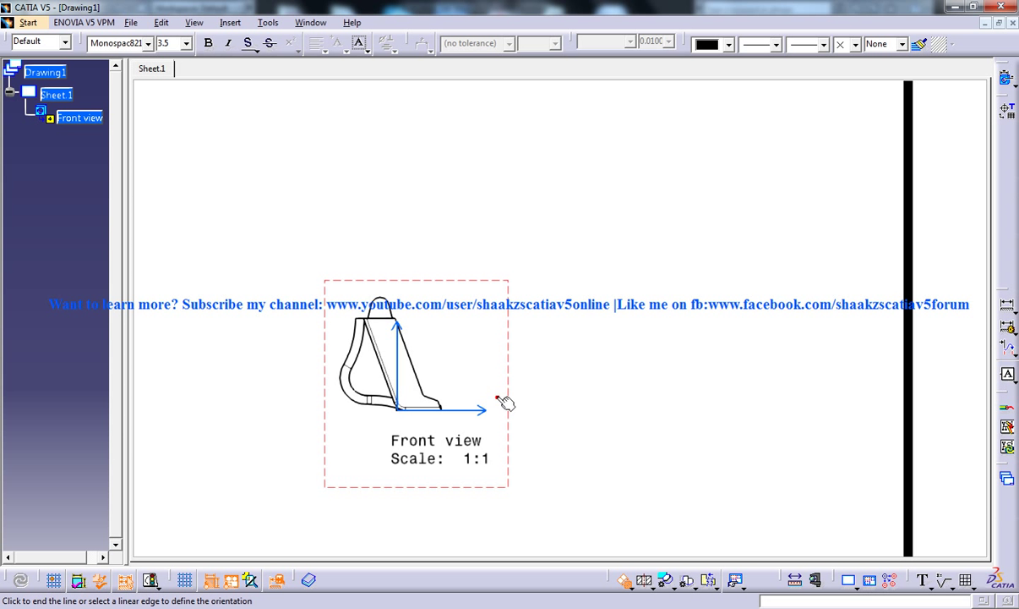
{"action": "left_click", "coordinate": [381, 255]}
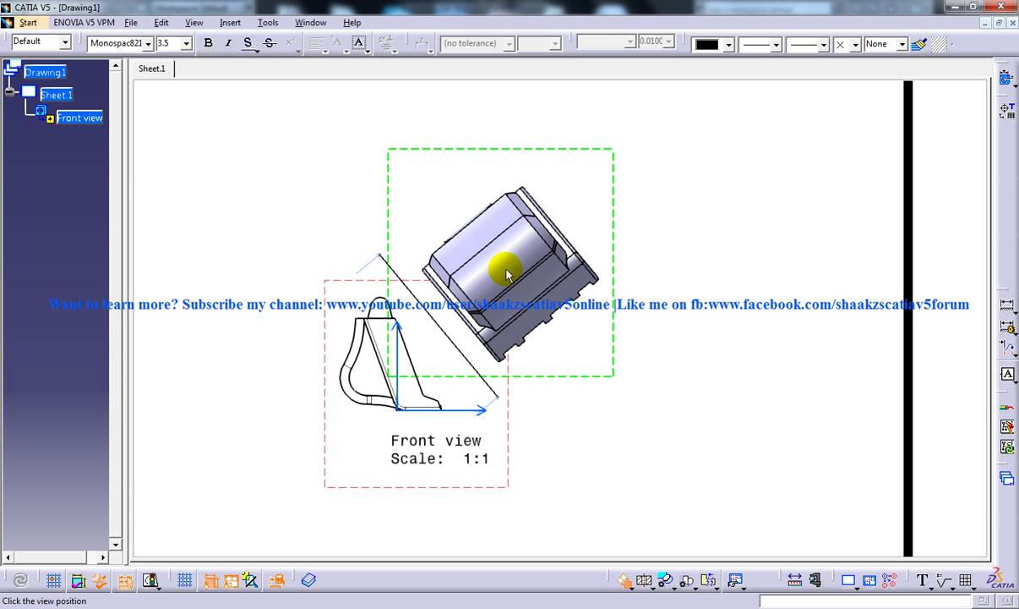
{"action": "left_click", "coordinate": [524, 263]}
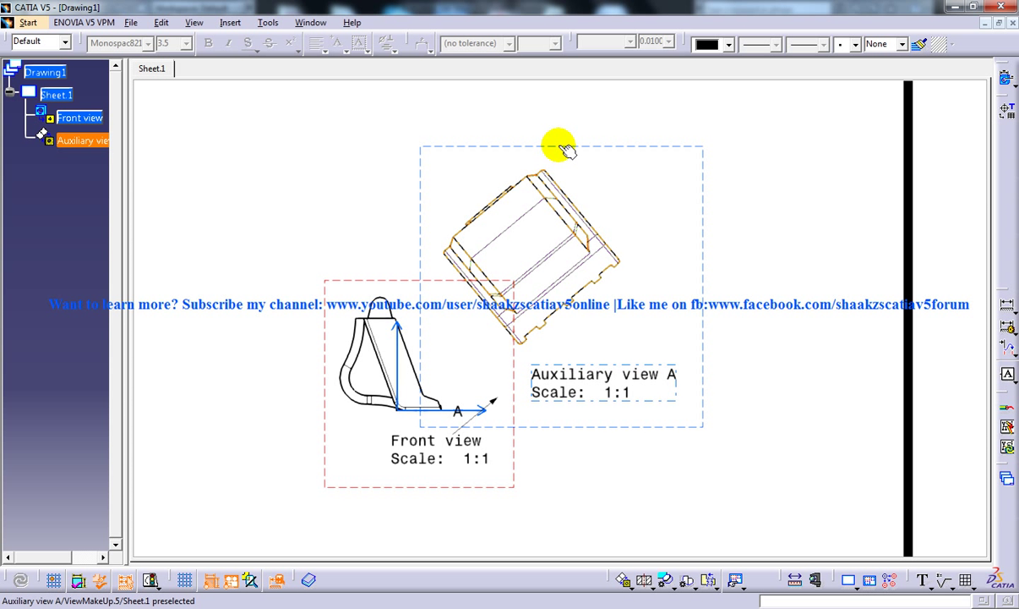
- Delete the auxiliary view from the sheet
{"action": "left_click", "coordinate": [559, 148]}
{"action": "key", "text": "Delete"}
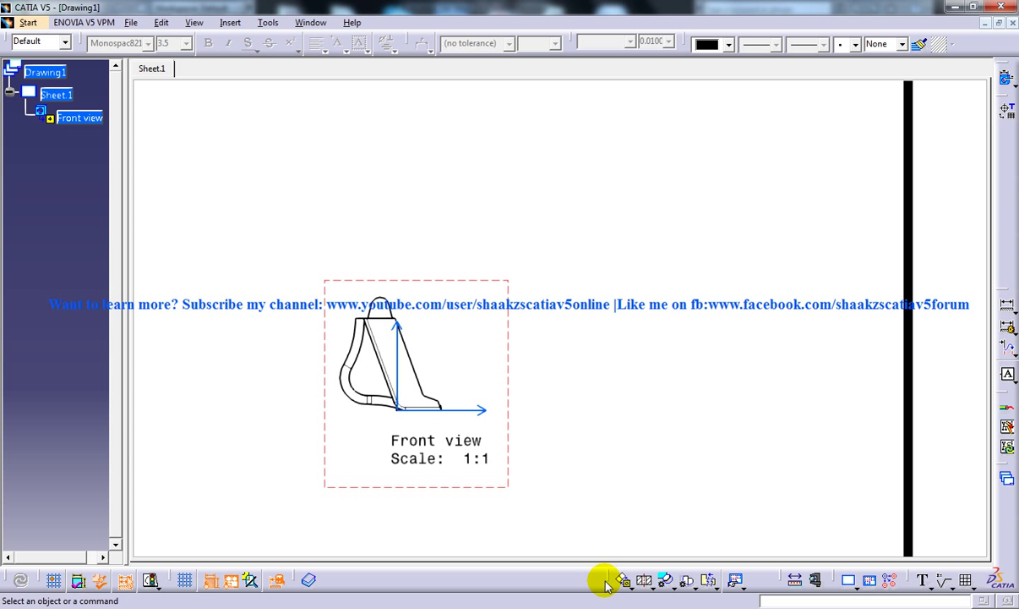
- Create an auxiliary view projected from the front view's long slanted outer edge, and place it up and to the right
{"action": "left_click_drag", "start_coordinate": [605, 585], "coordinate": [566, 531]}
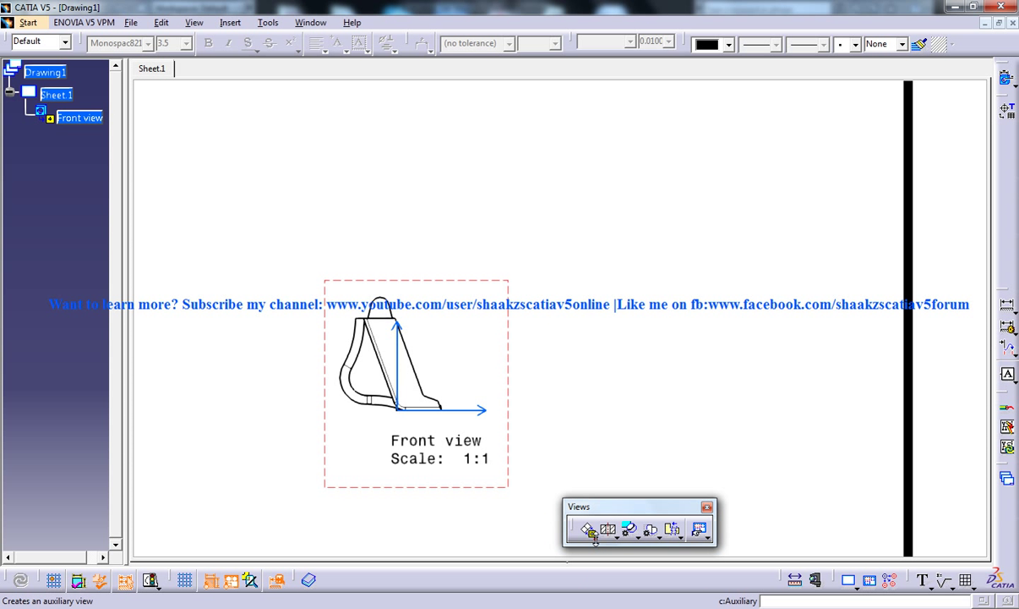
{"action": "left_click", "coordinate": [595, 536]}
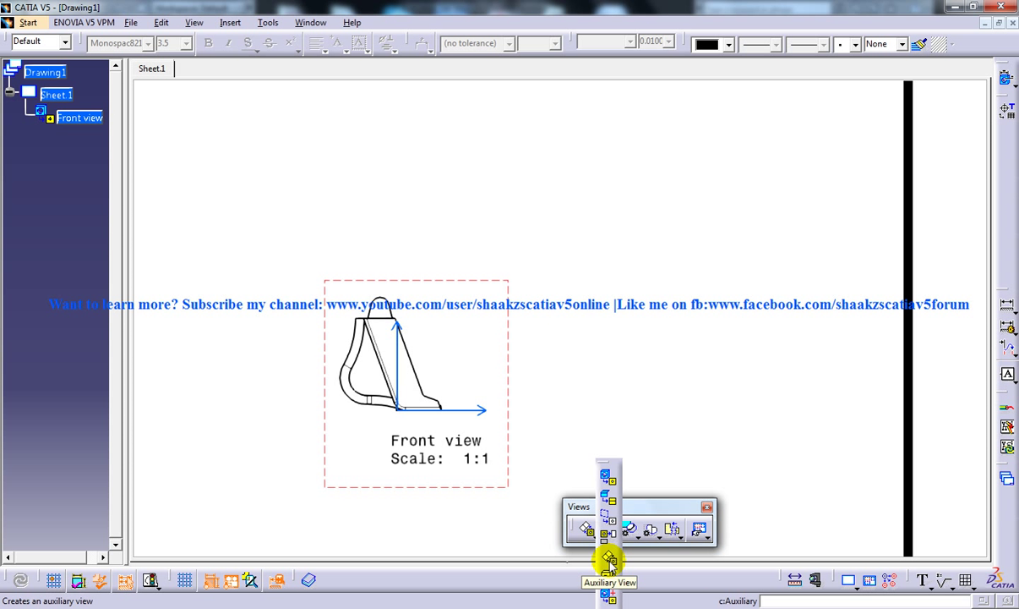
{"action": "left_click", "coordinate": [610, 561]}
{"action": "left_click_drag", "start_coordinate": [634, 507], "coordinate": [662, 582]}
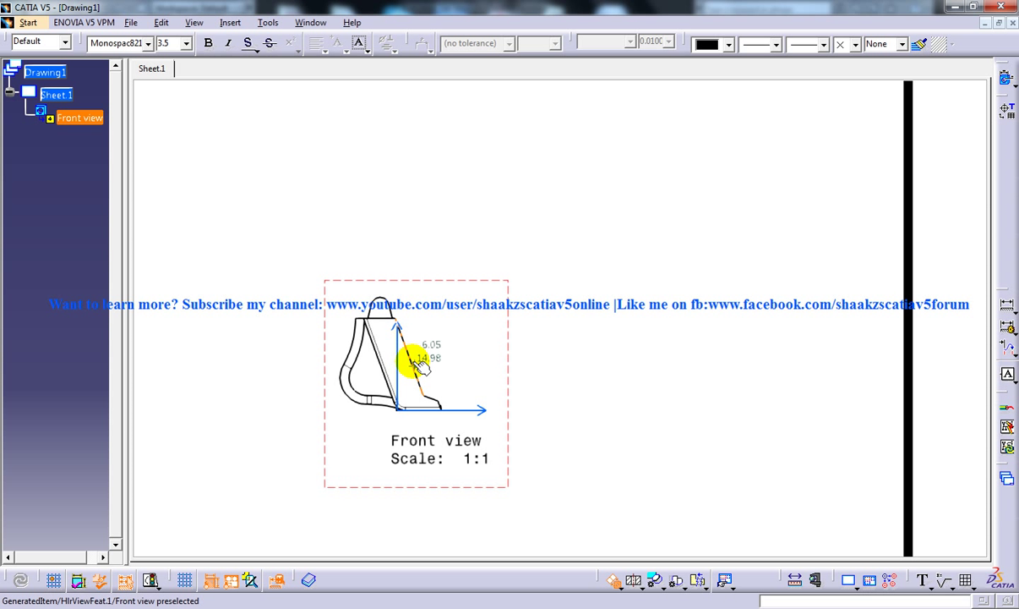
{"action": "left_click", "coordinate": [420, 362]}
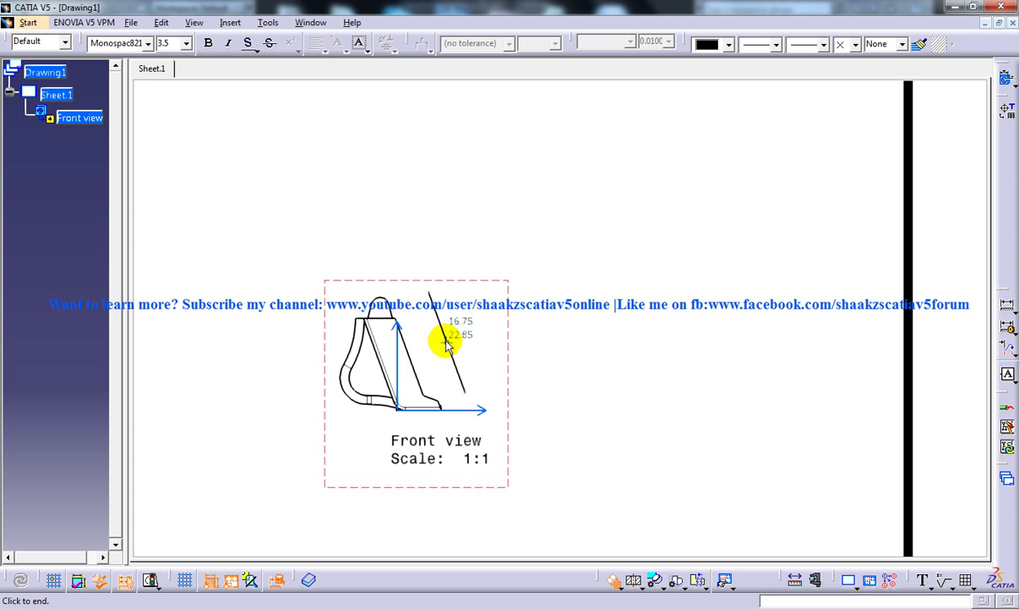
{"action": "left_click", "coordinate": [446, 344]}
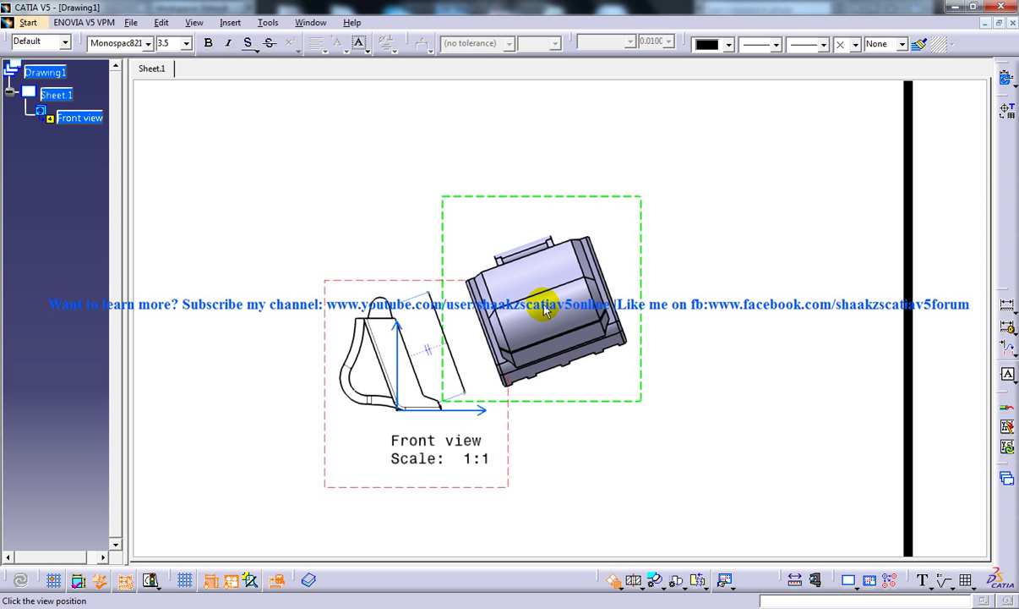
{"action": "left_click", "coordinate": [545, 311]}
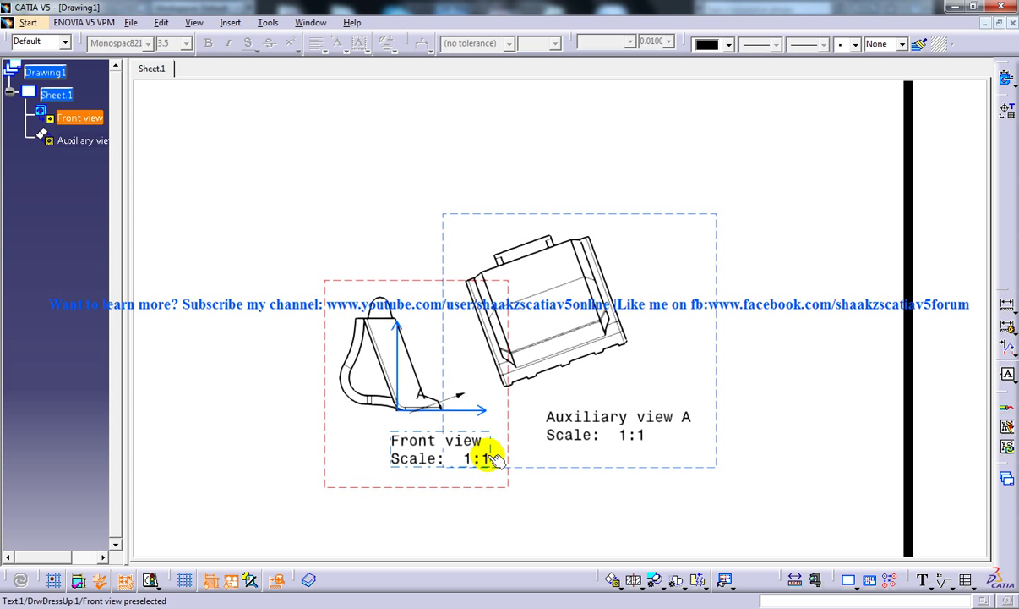